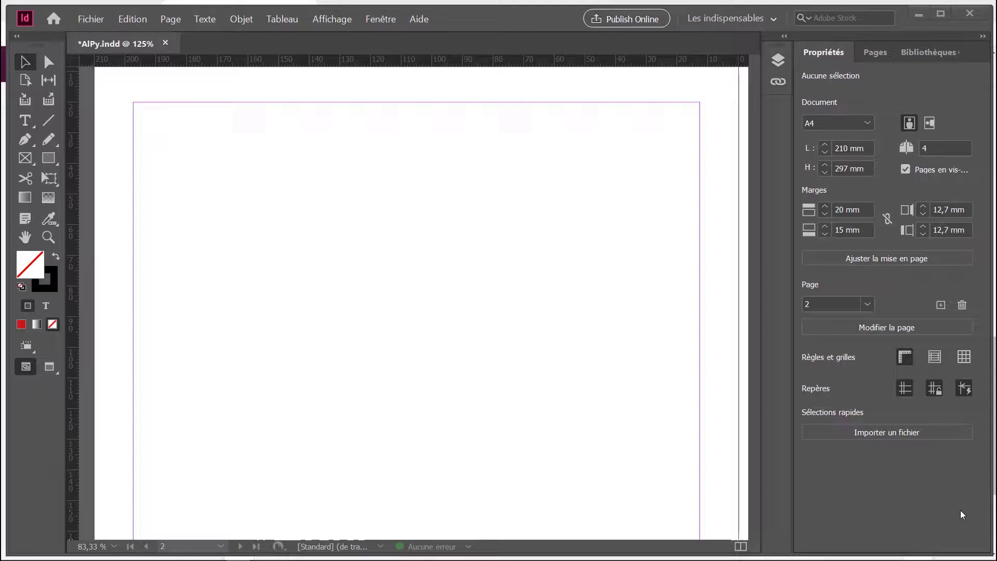
Draw a rectangle about 30 × 40 mm, a square about 19 mm wide, and a rectangle about 53 × 13 mm traced from its centre
click(46, 162)
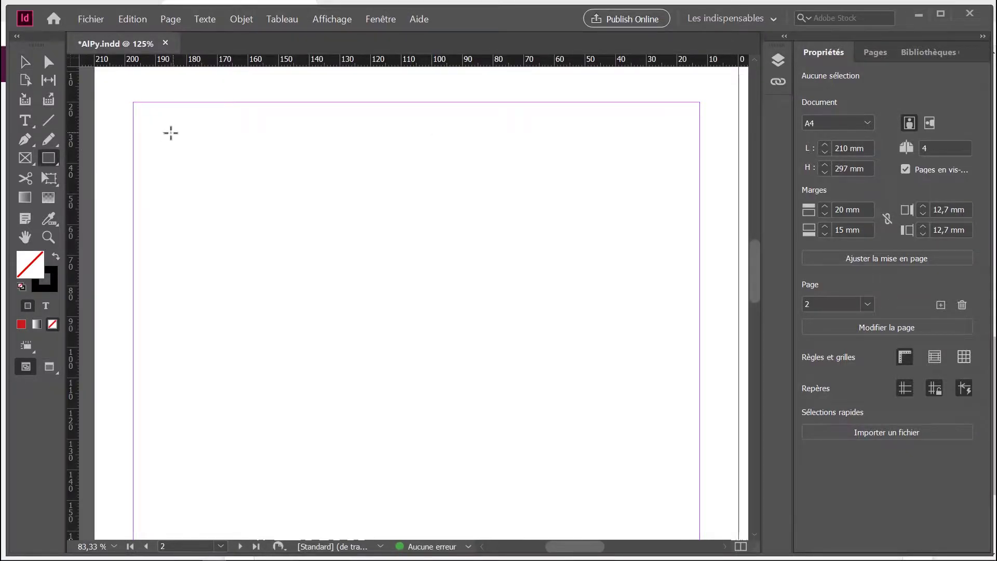
drag(165, 132, 257, 254)
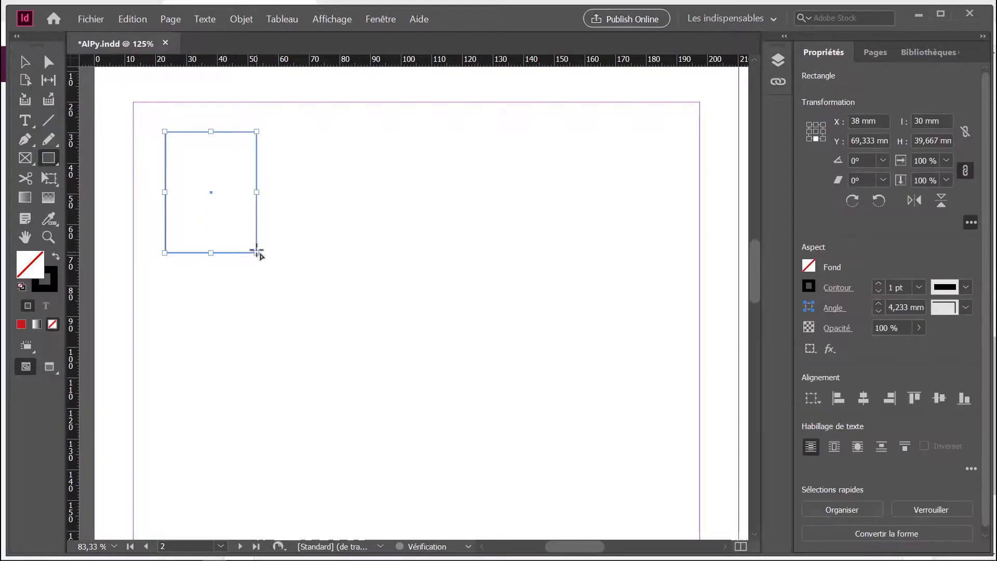
drag(302, 137, 362, 213)
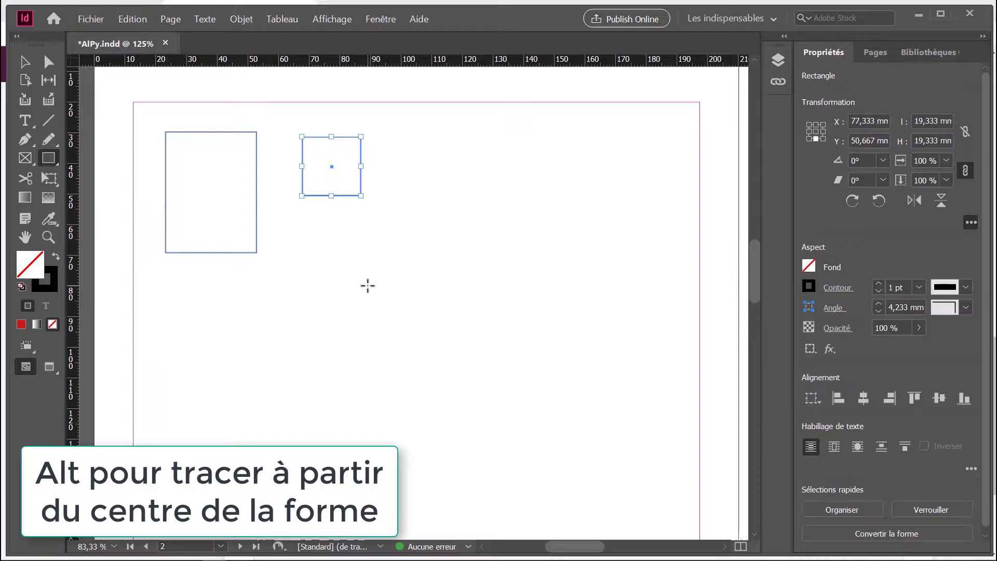
mouse_move(368, 286)
mouse_down()
mouse_move(430, 350)
mouse_move(380, 317)
mouse_move(423, 329)
mouse_move(453, 292)
mouse_move(457, 347)
mouse_move(382, 287)
mouse_move(393, 305)
mouse_move(450, 325)
mouse_move(472, 318)
mouse_move(423, 310)
mouse_move(430, 336)
mouse_move(449, 304)
mouse_up()
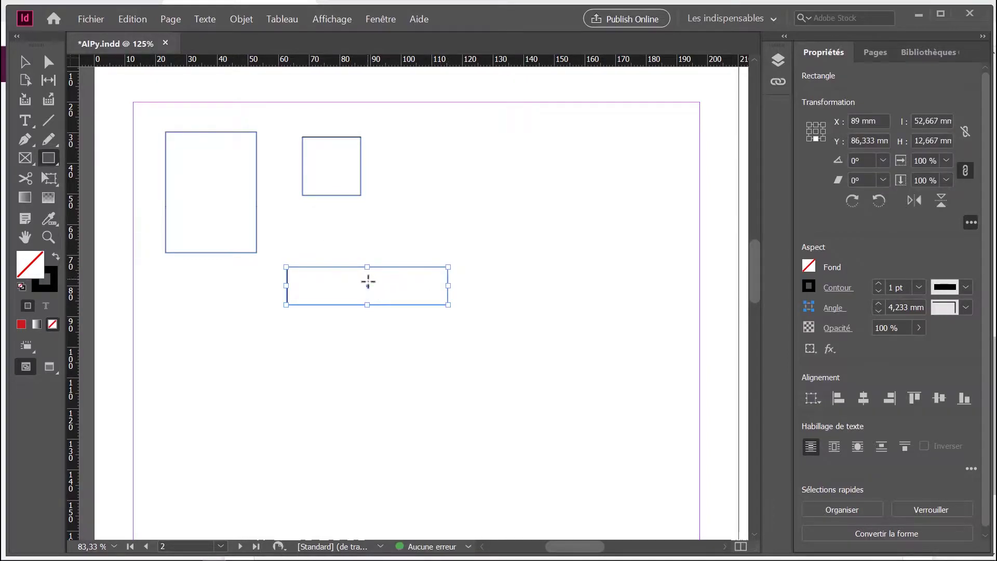
Move the wide rectangle up to just below the square, and leave no object selected
click(31, 63)
drag(302, 268, 297, 222)
click(265, 307)
click(303, 166)
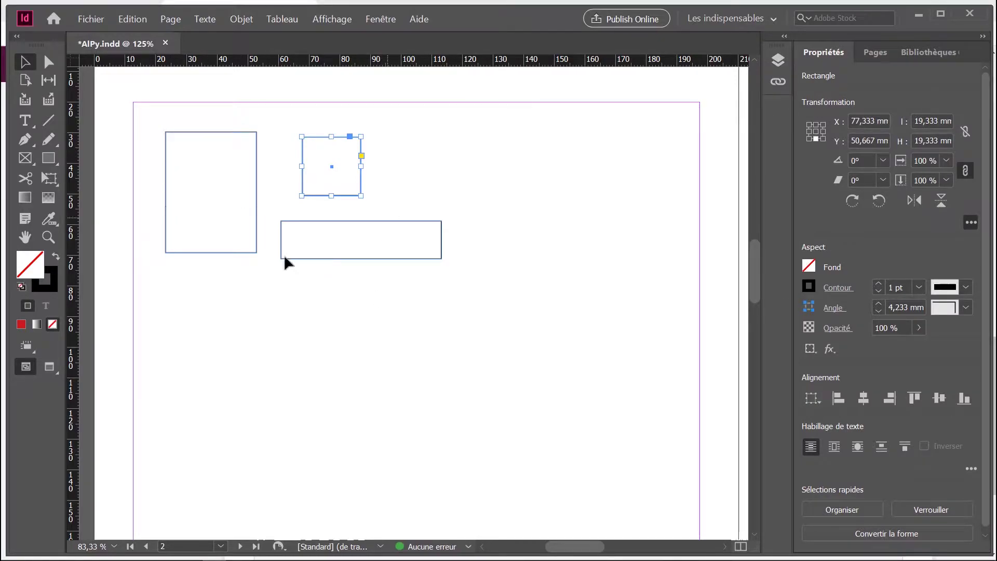
click(518, 205)
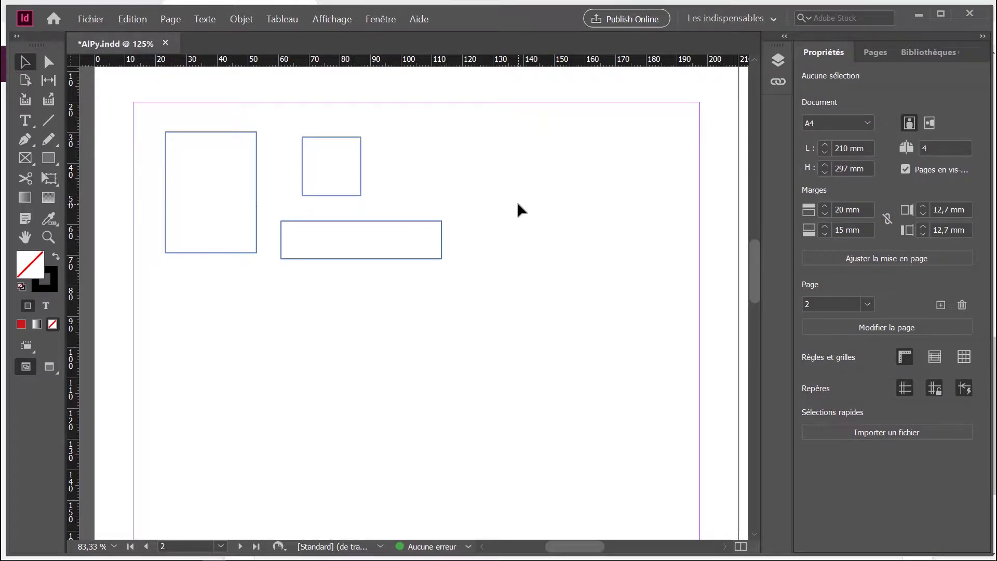
Display the Contrôle bar and set the default fill to C=100 M=0 J=0 N=0 and the stroke to C=0 M=0 J=100 N=0
click(380, 21)
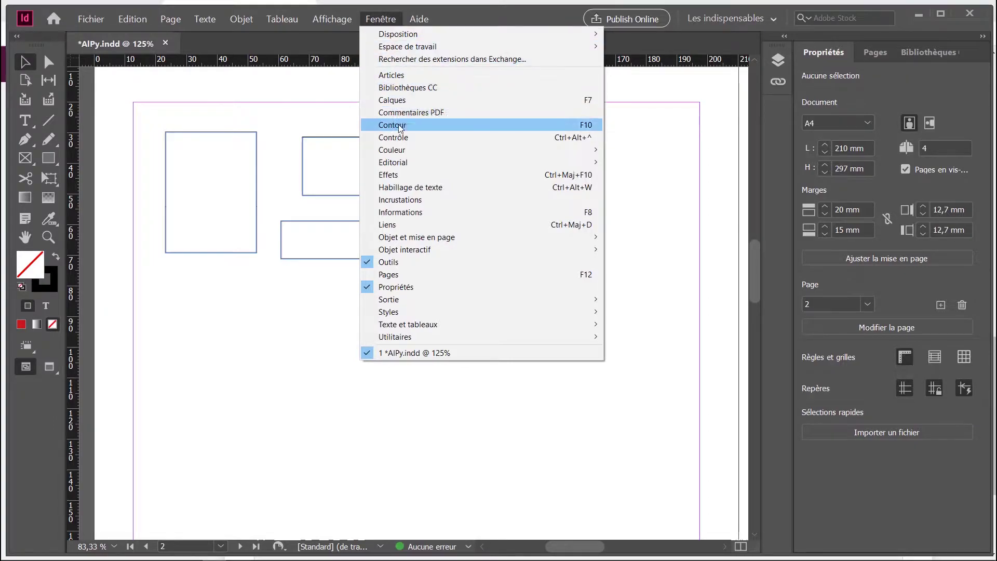
click(387, 136)
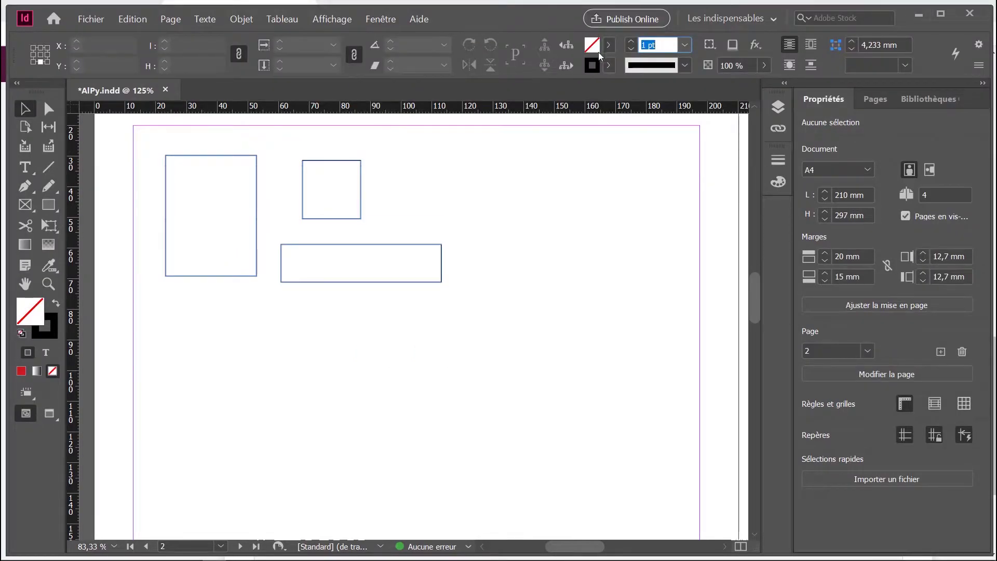
click(610, 46)
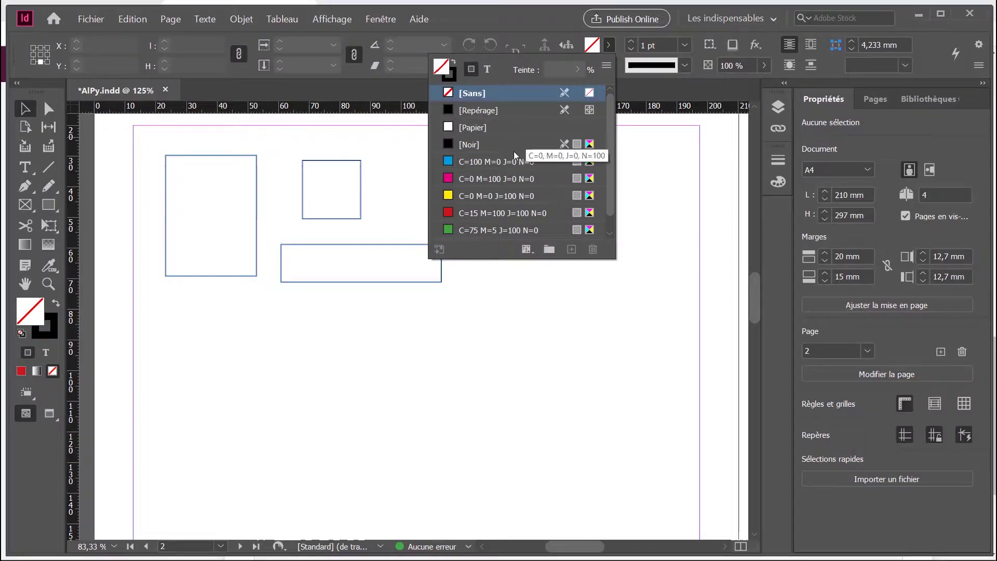
click(507, 161)
click(609, 45)
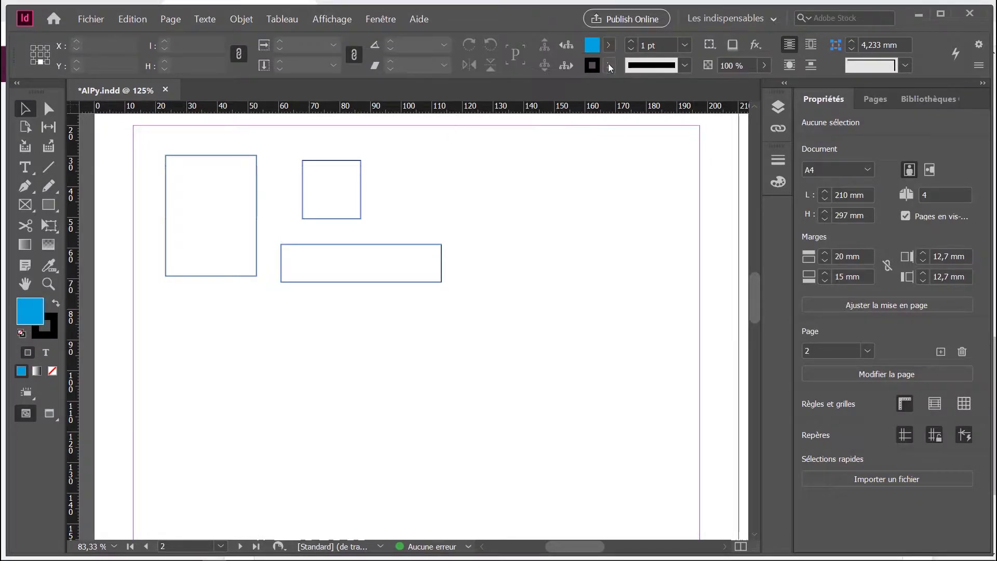
click(609, 65)
click(496, 216)
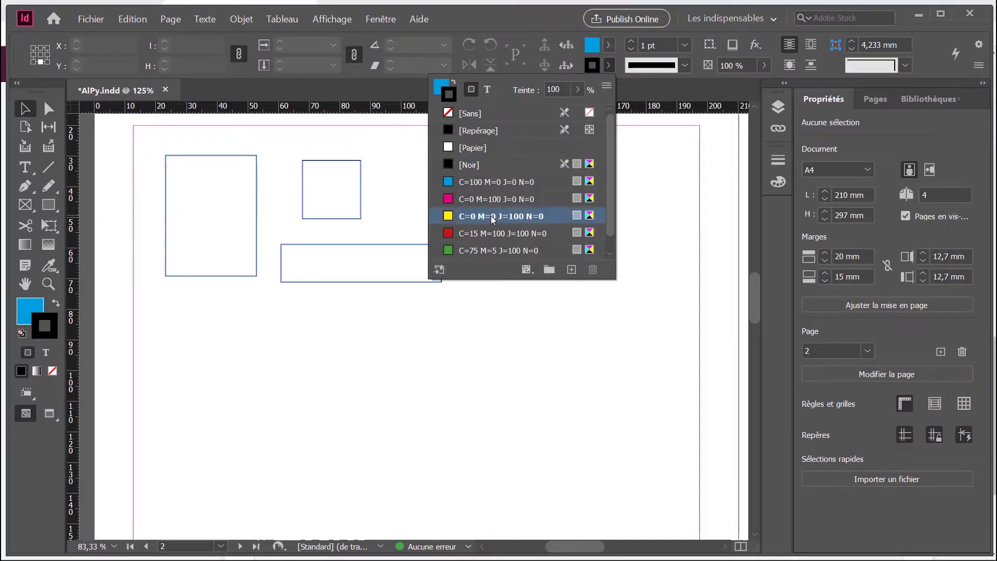
Set the default stroke weight to 5 pt with a double-line stroke type
click(631, 41)
click(631, 42)
click(632, 42)
click(631, 42)
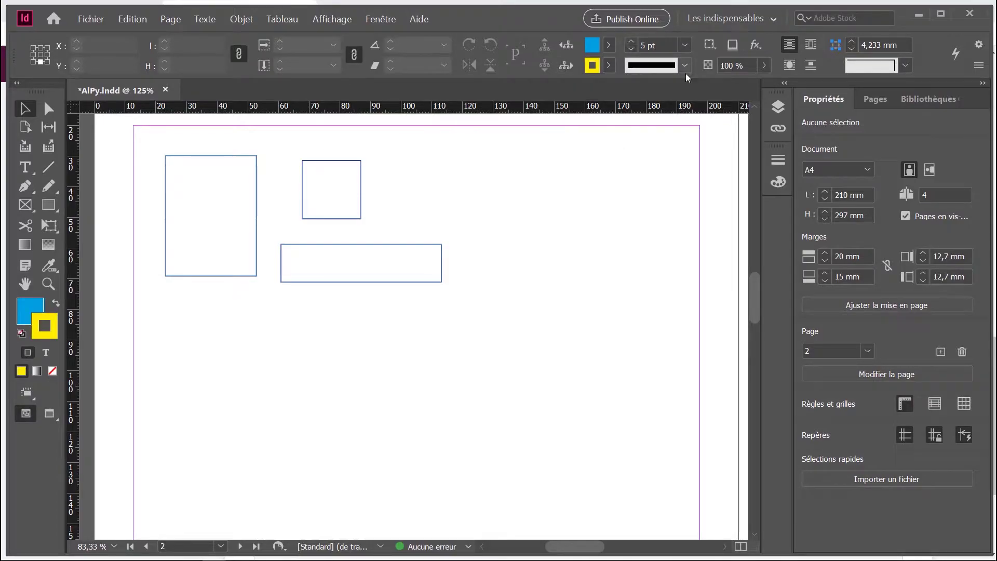
click(685, 65)
click(639, 145)
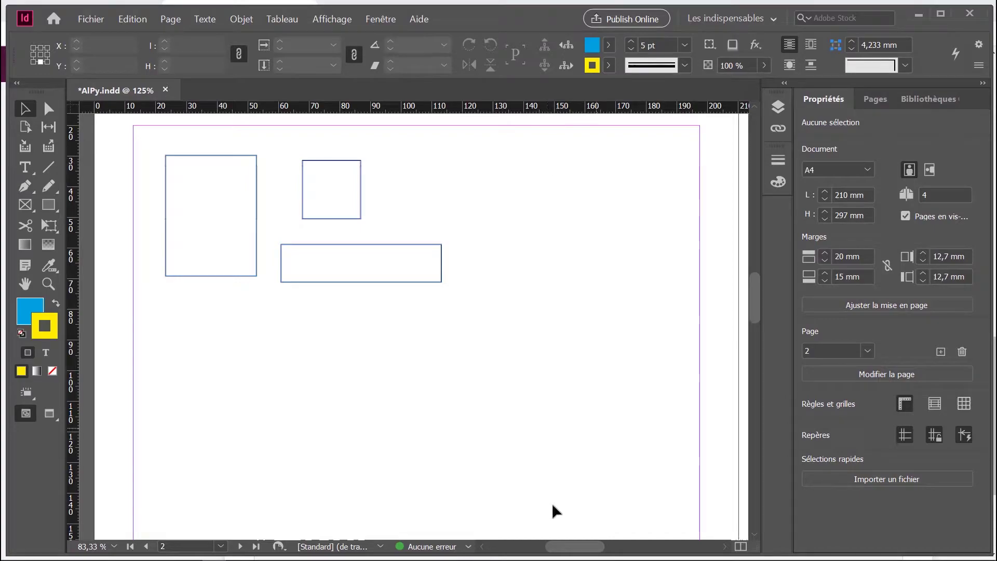
Draw a rectangle about 36 × 25 mm below the outlined shapes and an ellipse about 13 × 28 mm beside them with the default styling
click(54, 210)
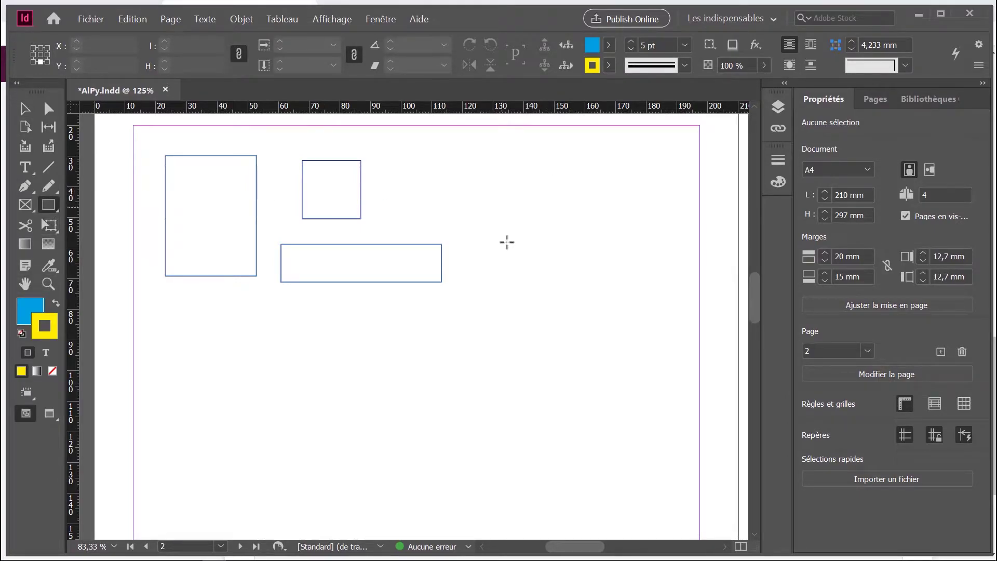
drag(320, 346, 429, 424)
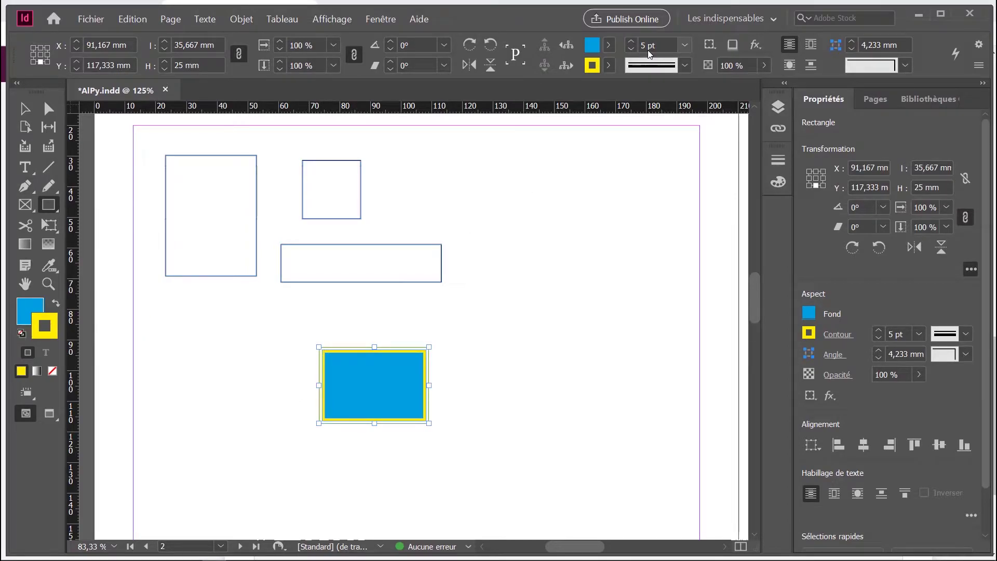
drag(48, 204, 102, 248)
click(102, 247)
drag(527, 197, 566, 283)
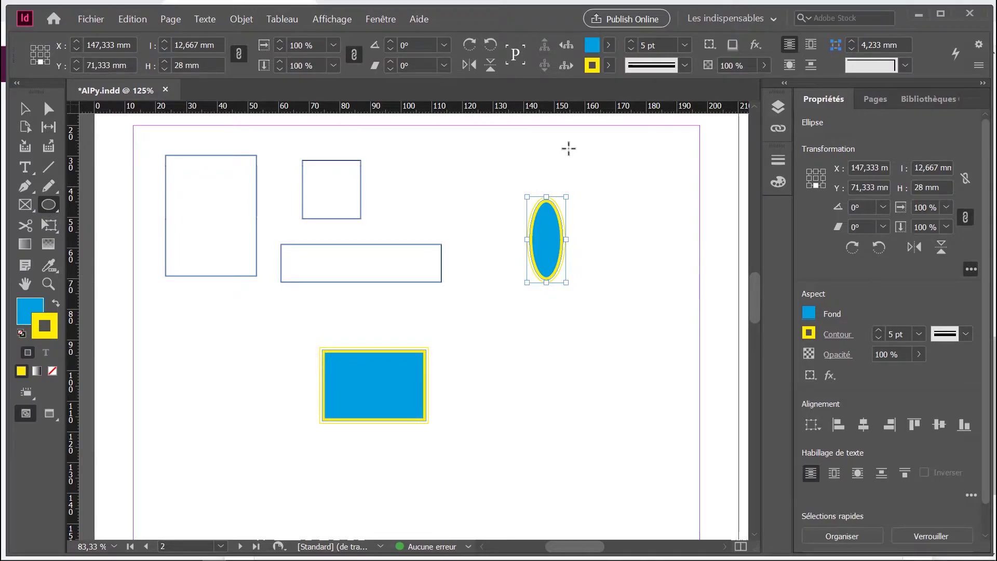
Move the blue ellipse and blue rectangle up beside the outlined shapes, and hide the Contrôle bar
key(v)
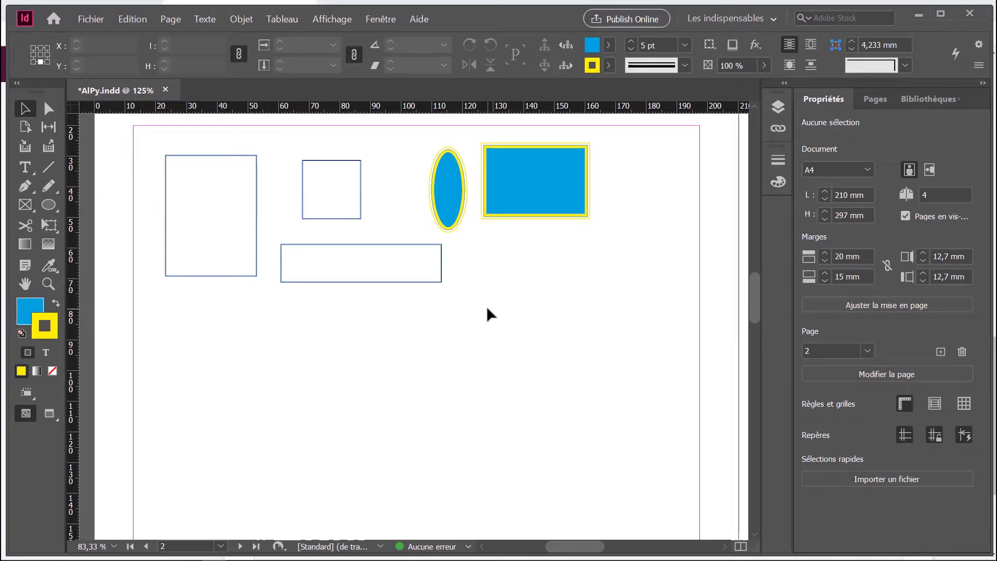
click(381, 19)
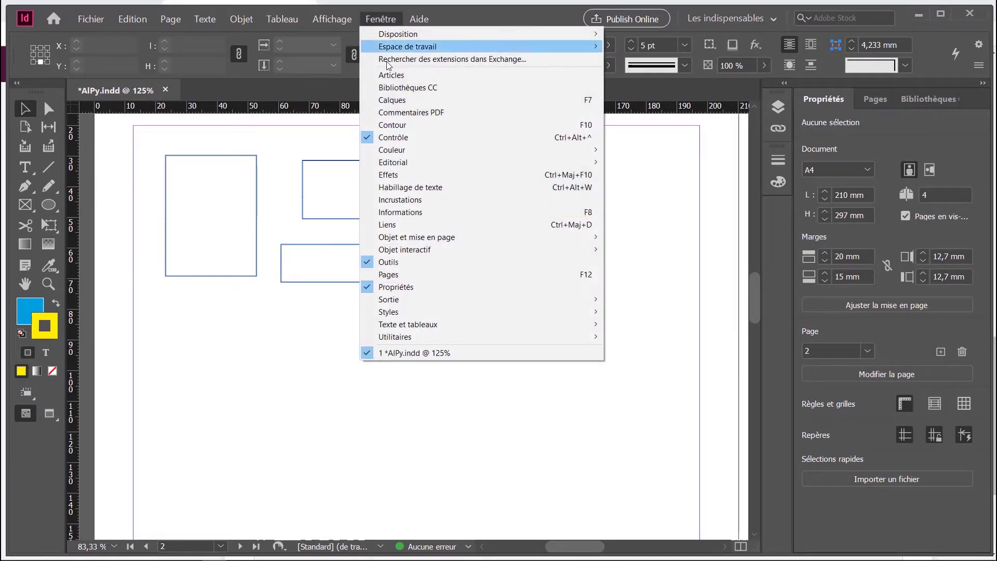
click(387, 137)
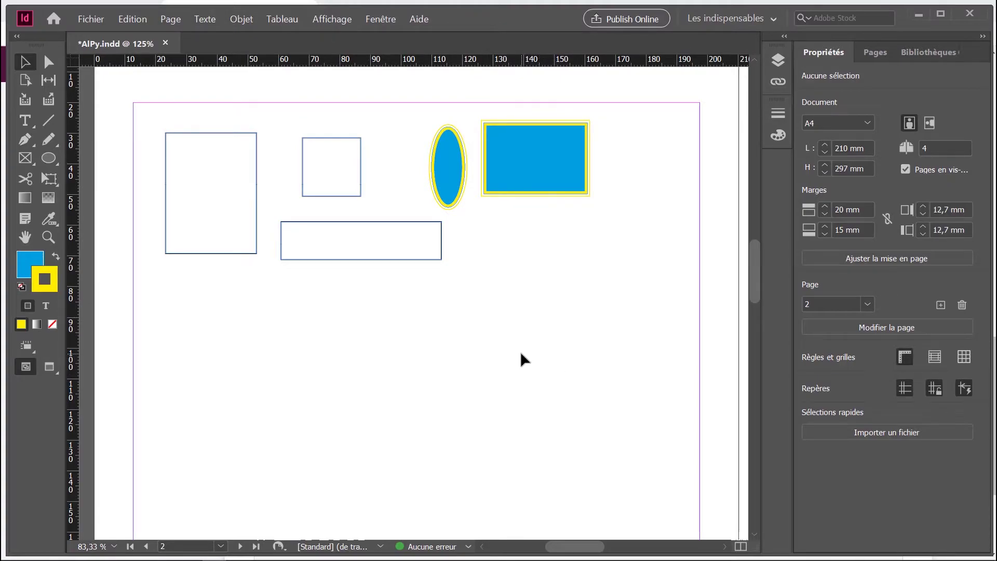
Draw a grid of circles with 2 rows and 4 columns, about 177 × 86 mm overall, below the existing shapes with the Ellipse tool
scroll(293, 328, down, 1)
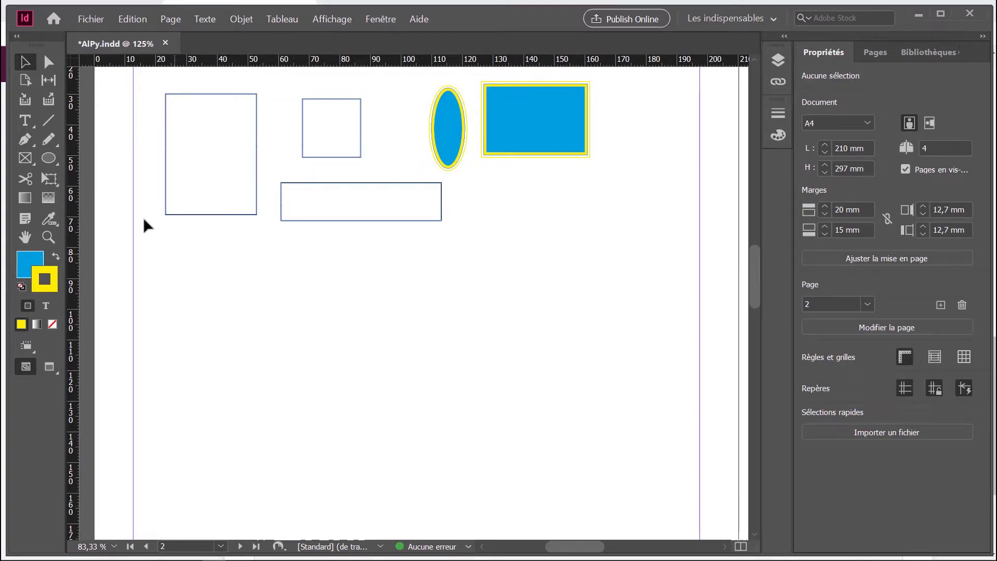
click(49, 159)
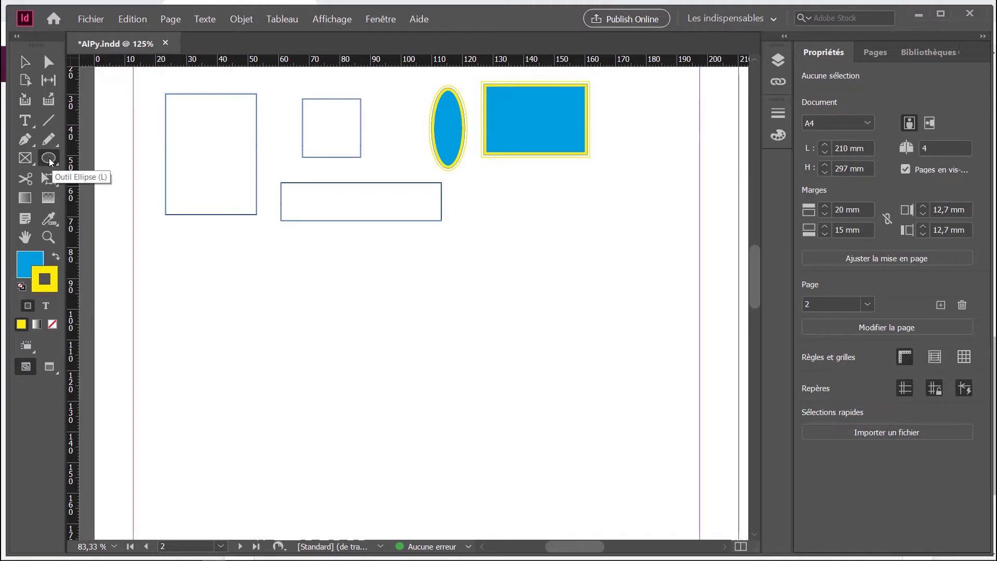
drag(158, 265, 725, 528)
key(Up)
key(Up)
key(Down)
key(Right)
key(Right)
key(Left)
key(Right)
key(Right)
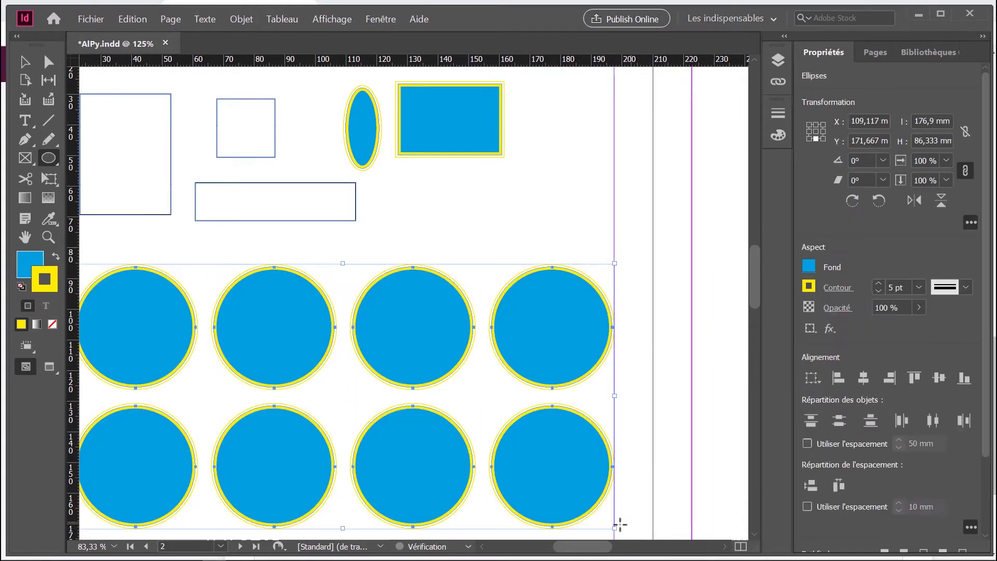
drag(595, 547, 585, 548)
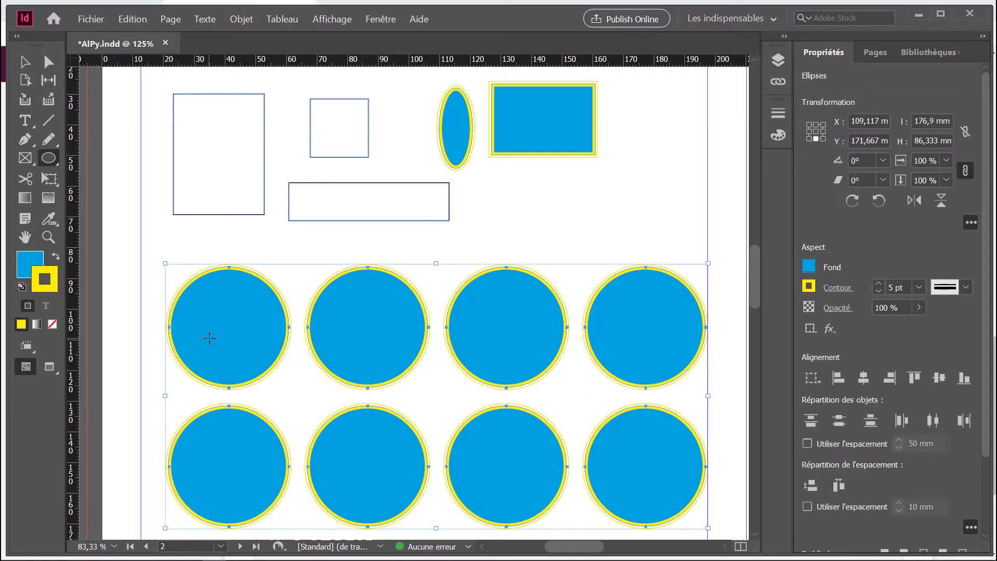
Deselect the circle grid and draw a single circle about 30 mm in diameter below its first column
key(ctrl+shift+a)
scroll(209, 338, down, 5)
drag(178, 369, 277, 461)
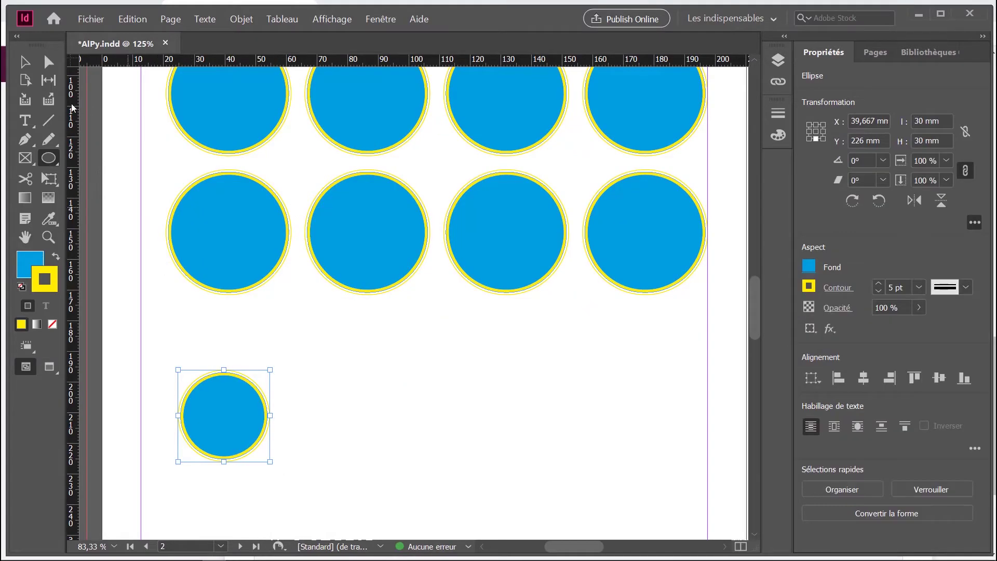
Start Exécuter et répéter on the small circle and set it to create a grid of 4 rows and 4 columns
click(123, 23)
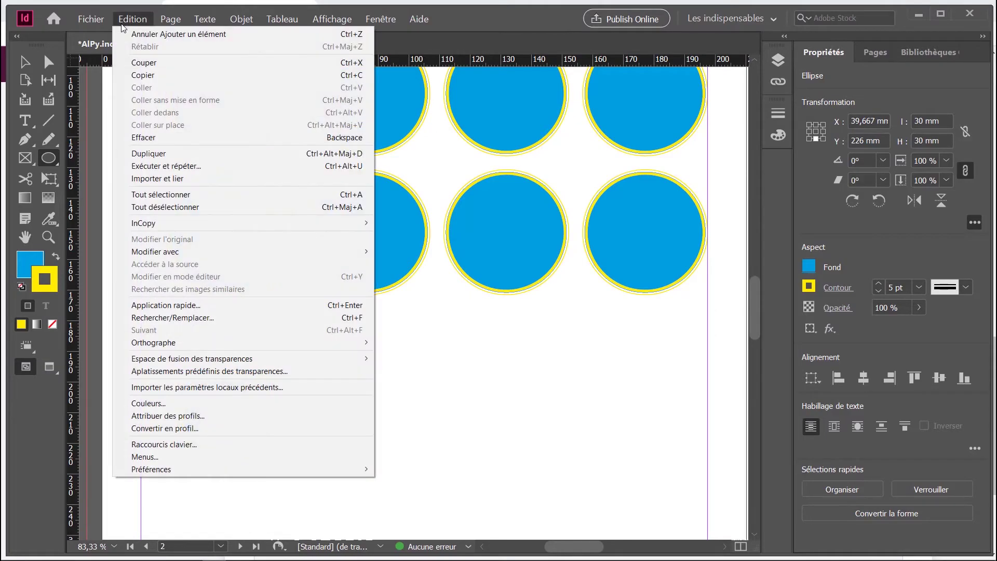
click(172, 166)
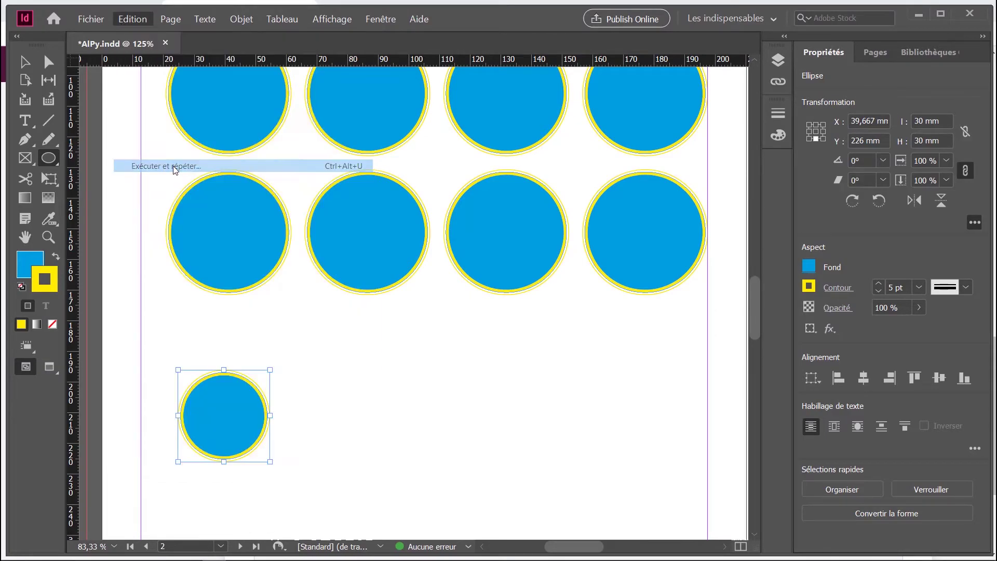
click(378, 251)
click(377, 251)
click(378, 252)
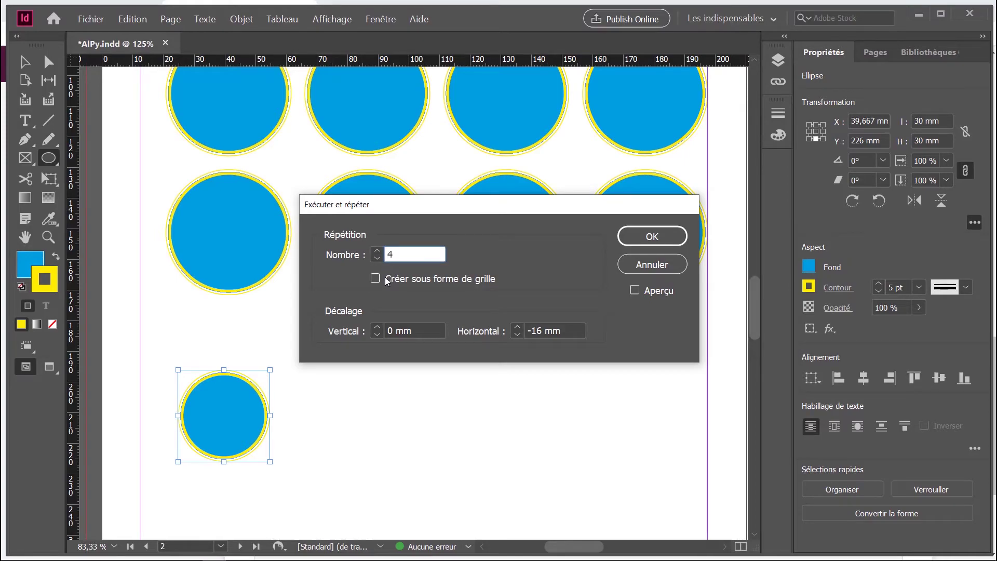
click(380, 278)
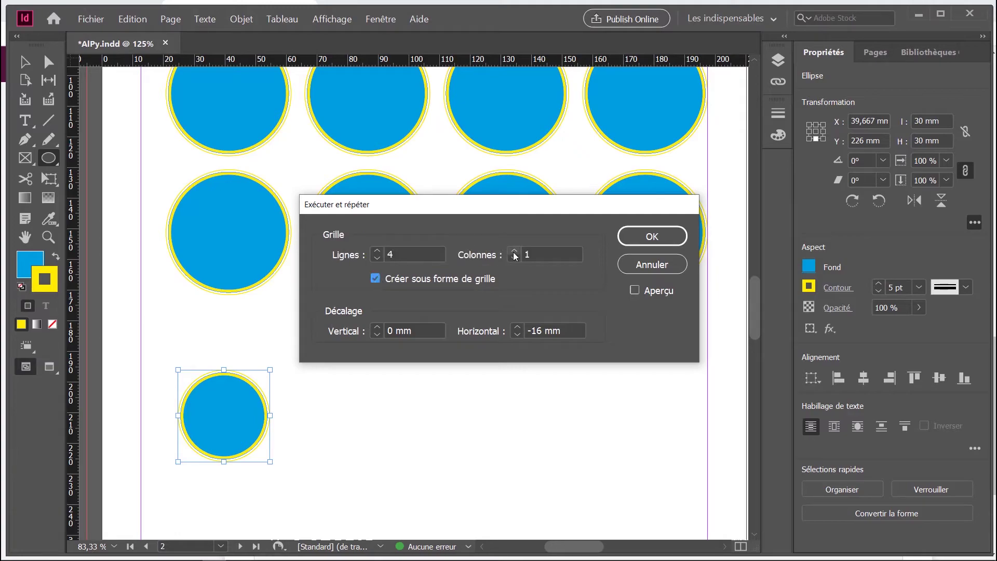
click(514, 251)
click(514, 252)
Set the vertical and horizontal offsets of the repeated circles to 35 mm each
double_click(390, 331)
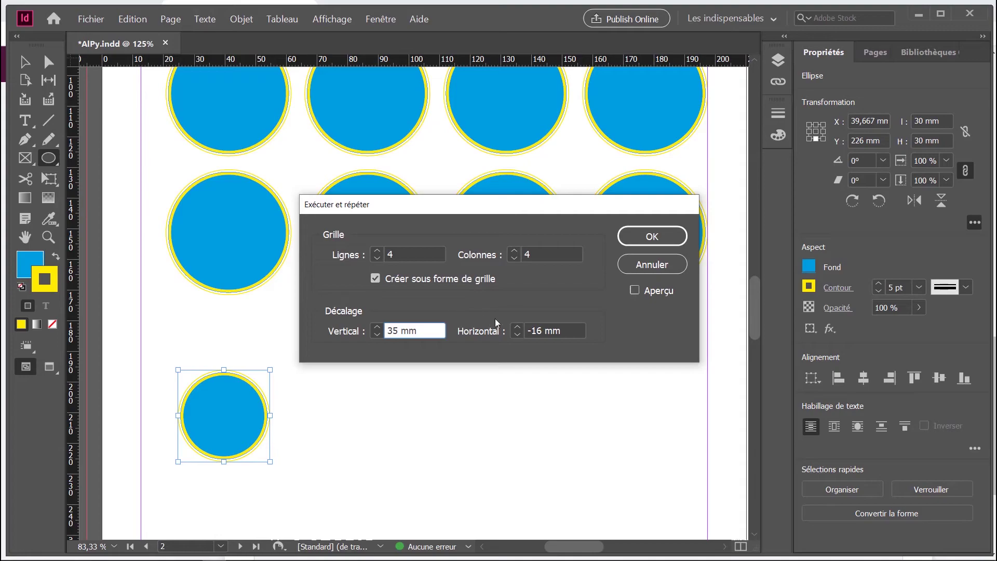
click(537, 331)
drag(543, 331, 522, 331)
text(35)
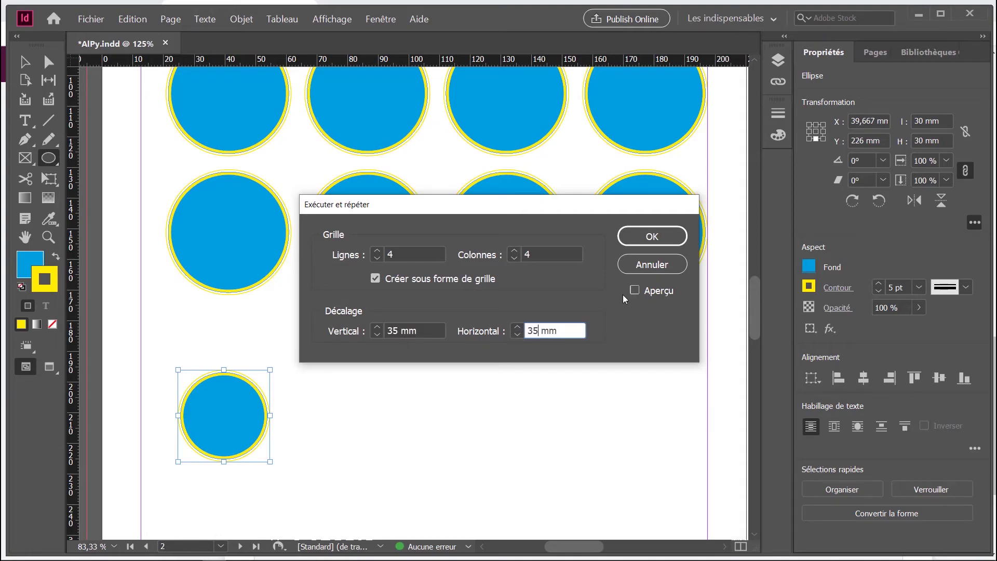
Enable the preview and try other column counts, ending on 4 columns
click(634, 289)
click(514, 250)
click(514, 259)
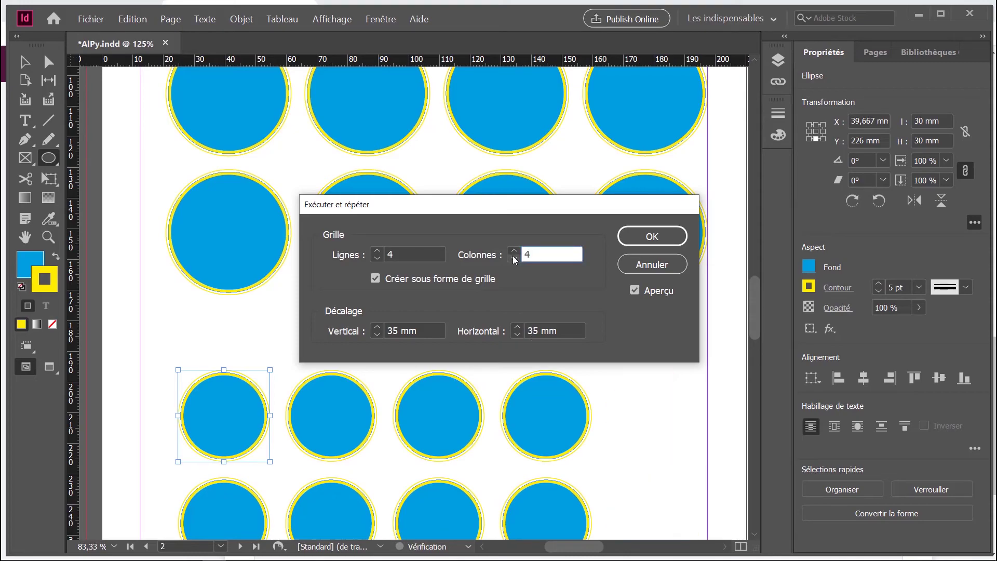
click(514, 259)
click(515, 250)
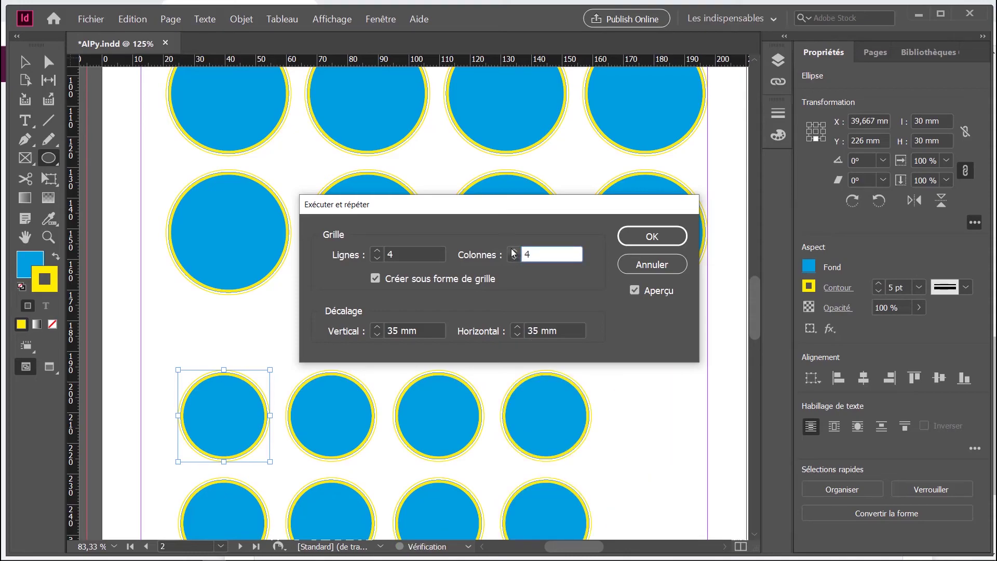
Increase the horizontal offset between the repeated circles to 40 mm
click(518, 327)
click(518, 327)
click(518, 327)
click(518, 327)
click(518, 327)
click(517, 328)
click(518, 327)
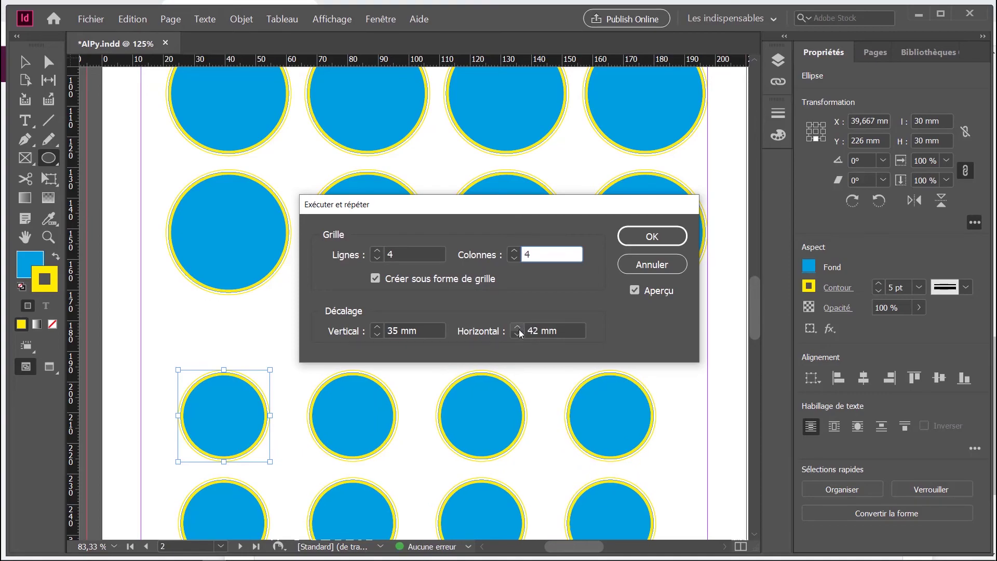
click(518, 331)
click(518, 331)
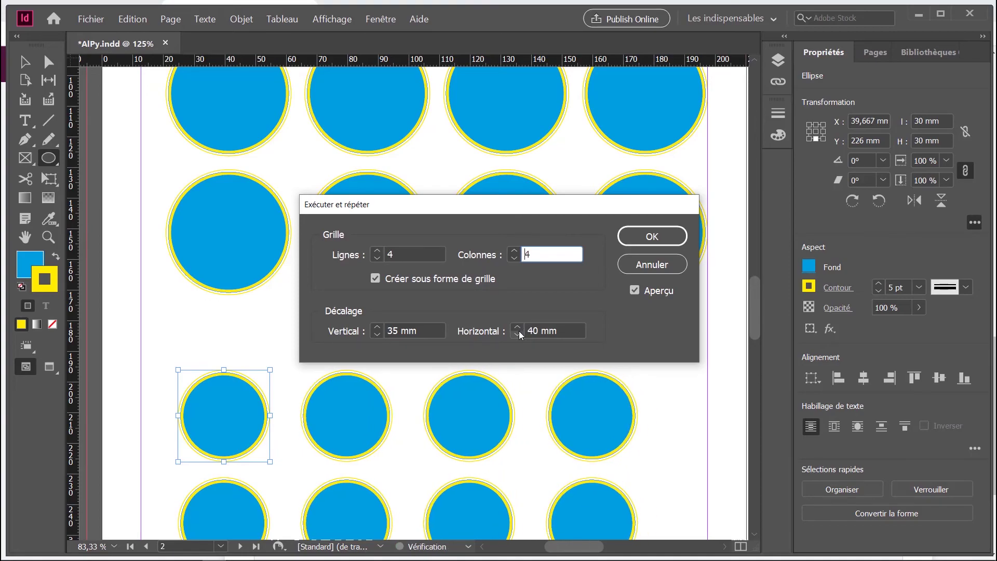
Increase the vertical offset to 40 mm and apply the repetition to create the circle grid
click(383, 328)
click(383, 328)
click(383, 329)
click(383, 329)
click(382, 328)
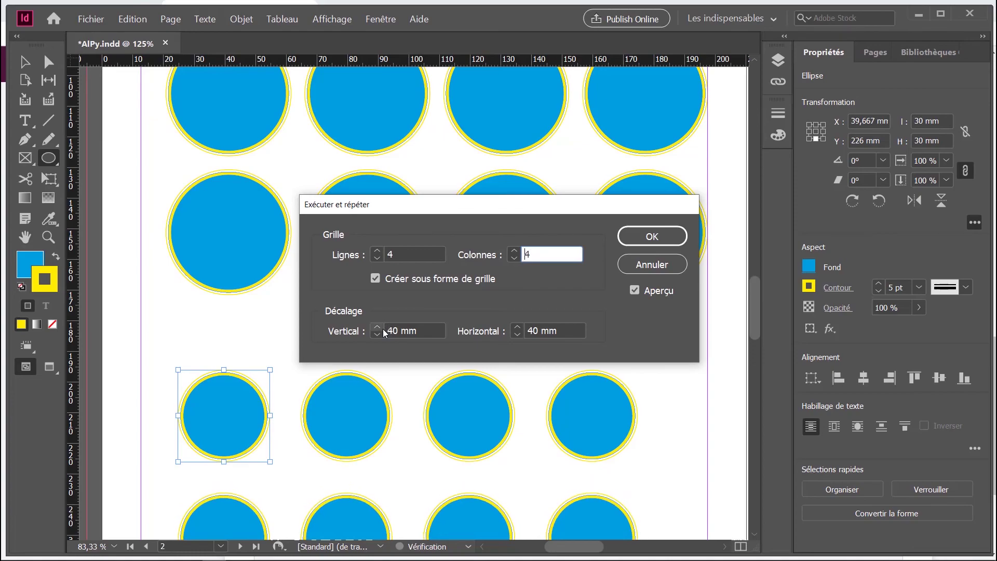
click(650, 237)
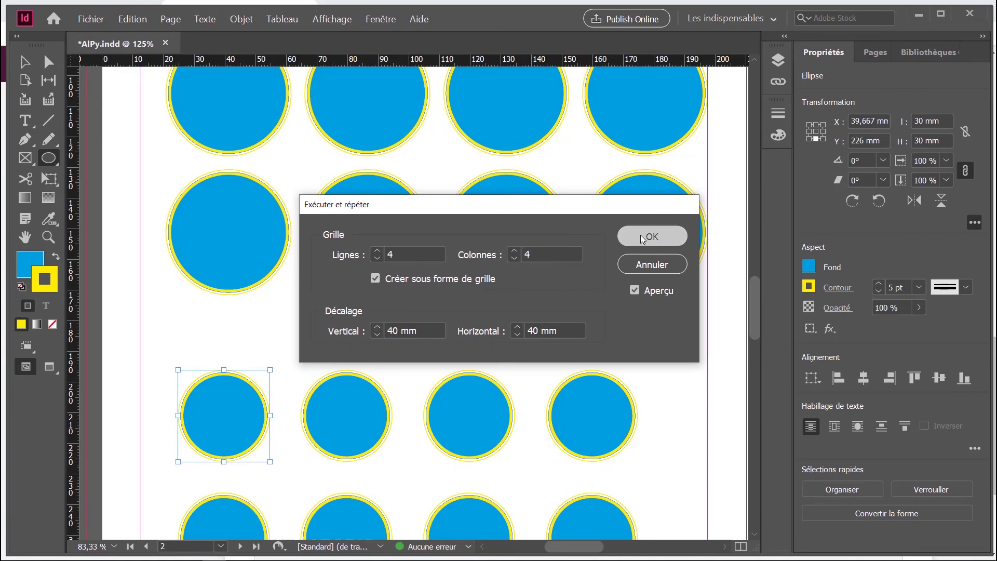
scroll(294, 415, up, 2)
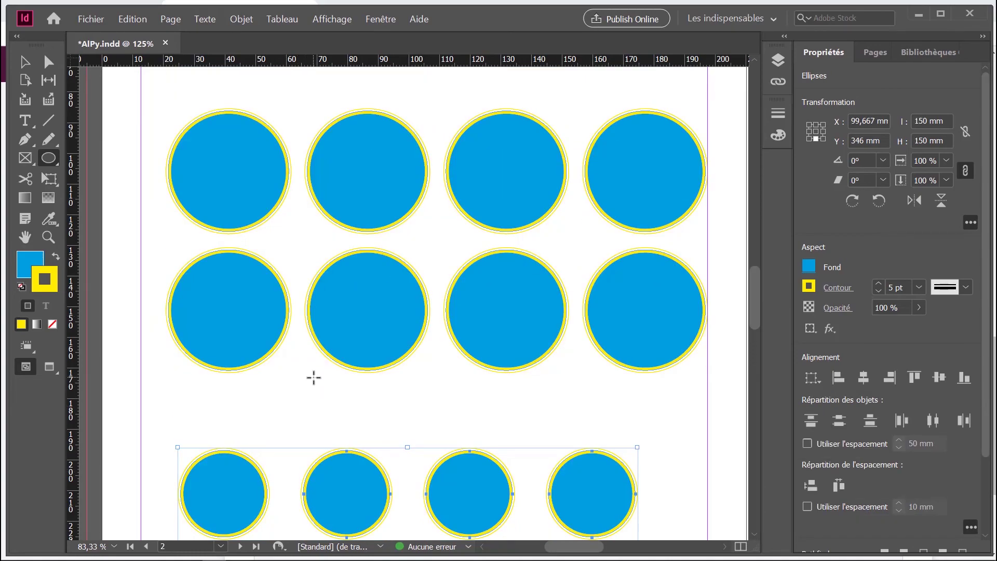